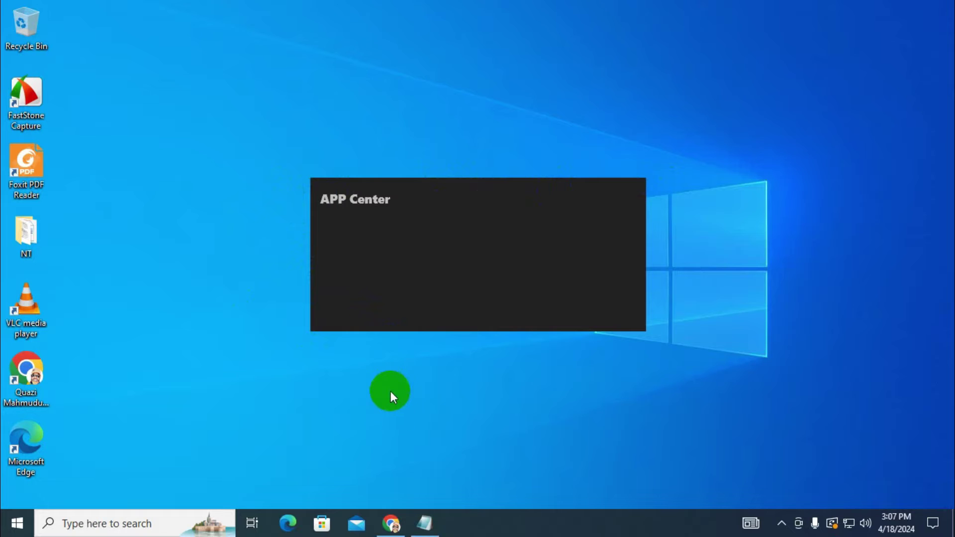
Step: Launch Task Manager full-screen and bring up the Gigabyte Download Assistant process's context menu
click(438, 524)
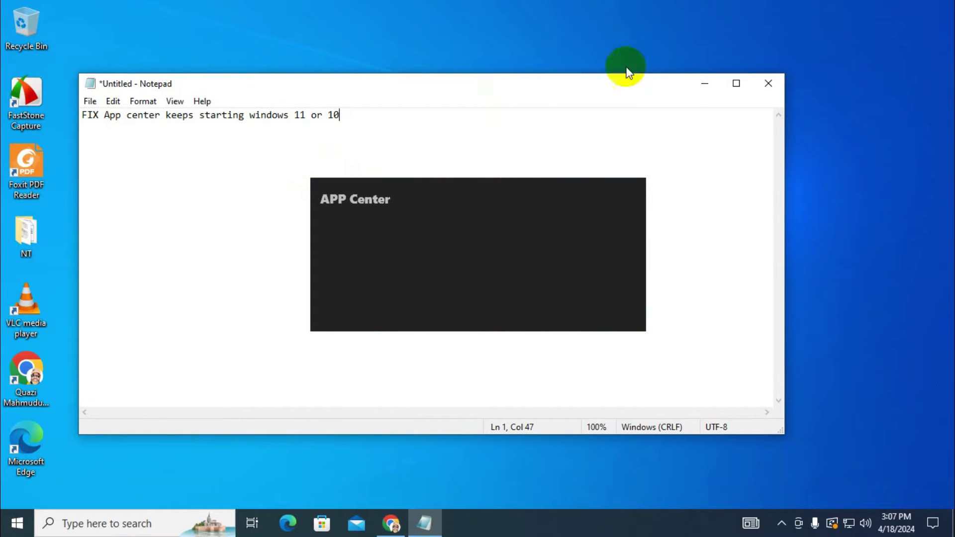
click(698, 81)
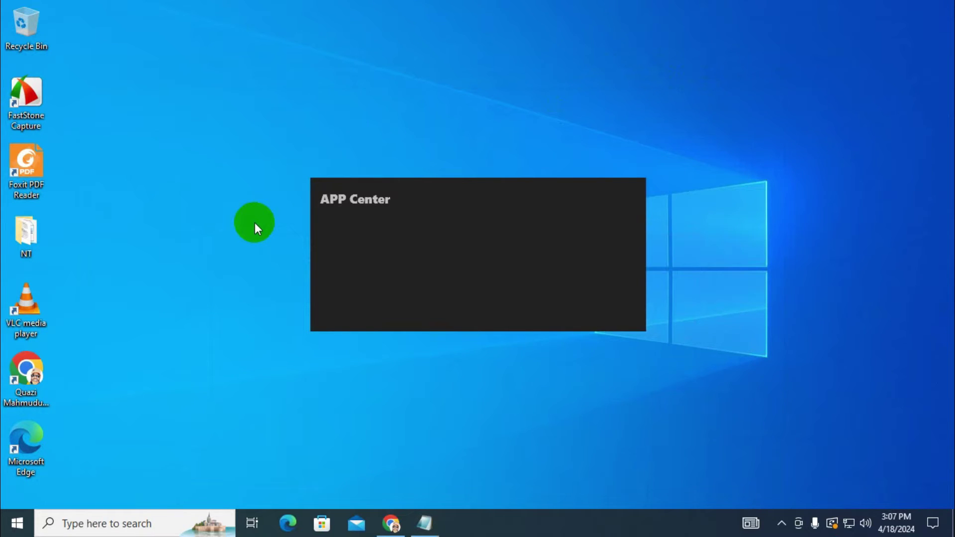
right_click(563, 521)
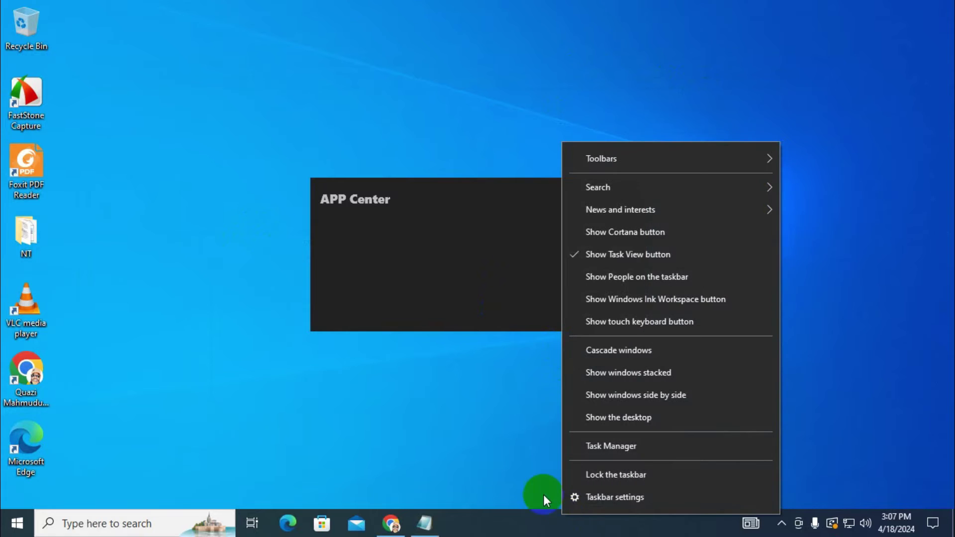
click(632, 447)
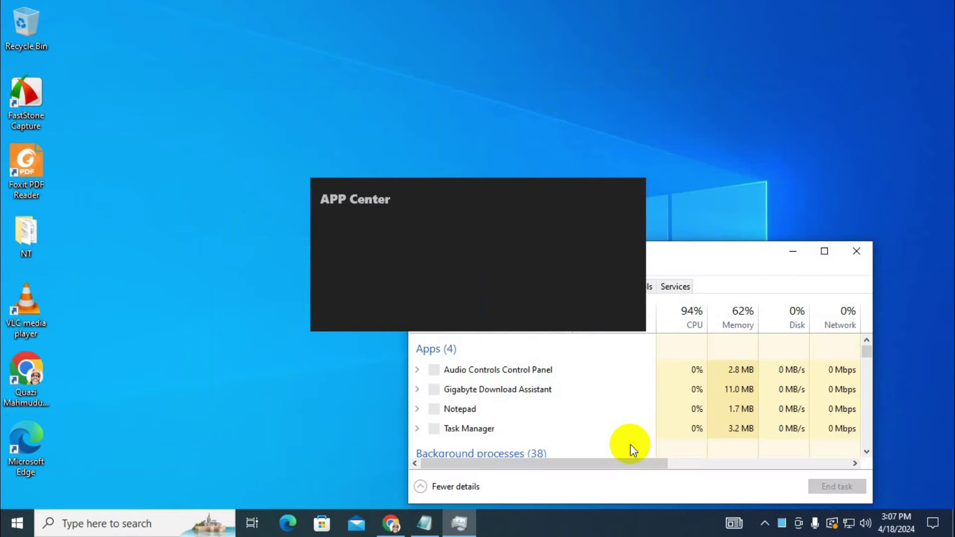
drag(687, 253, 396, 66)
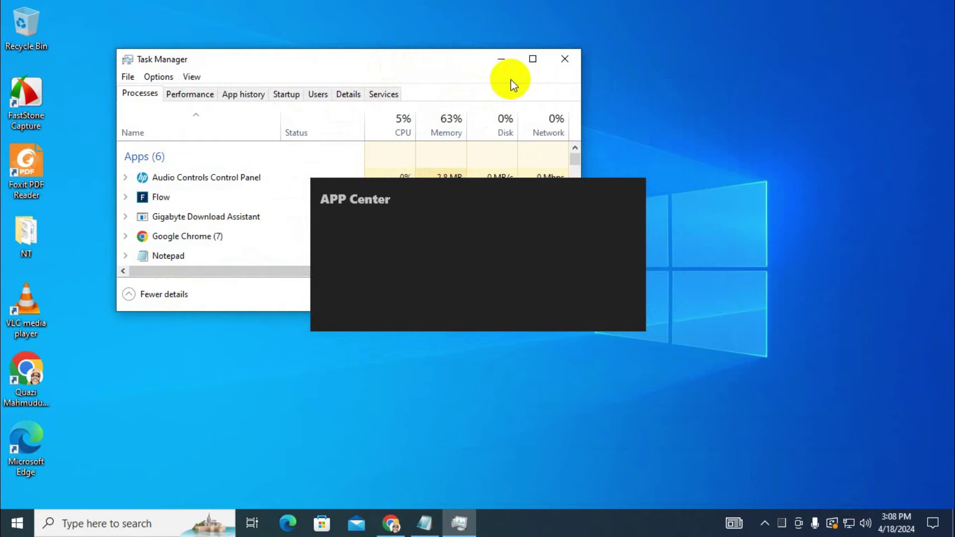
click(533, 59)
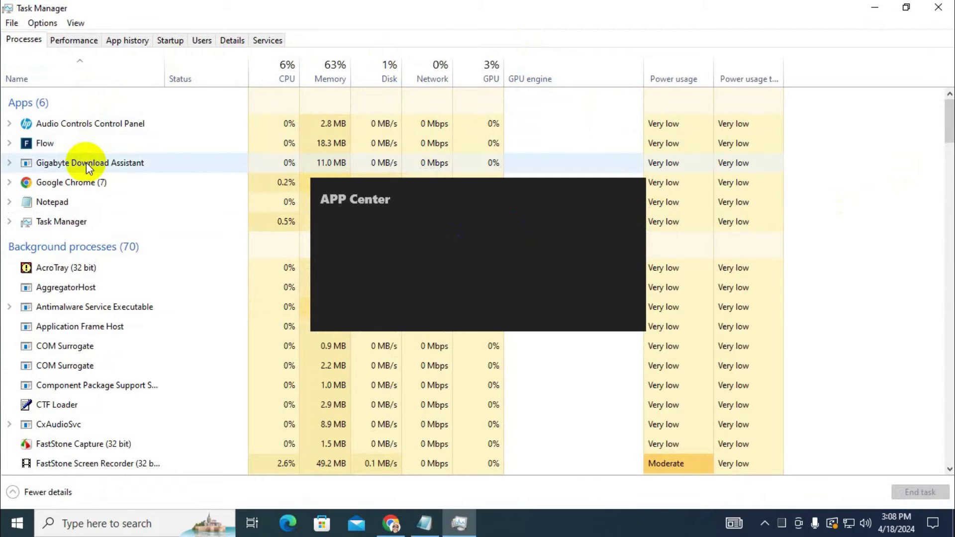
click(113, 167)
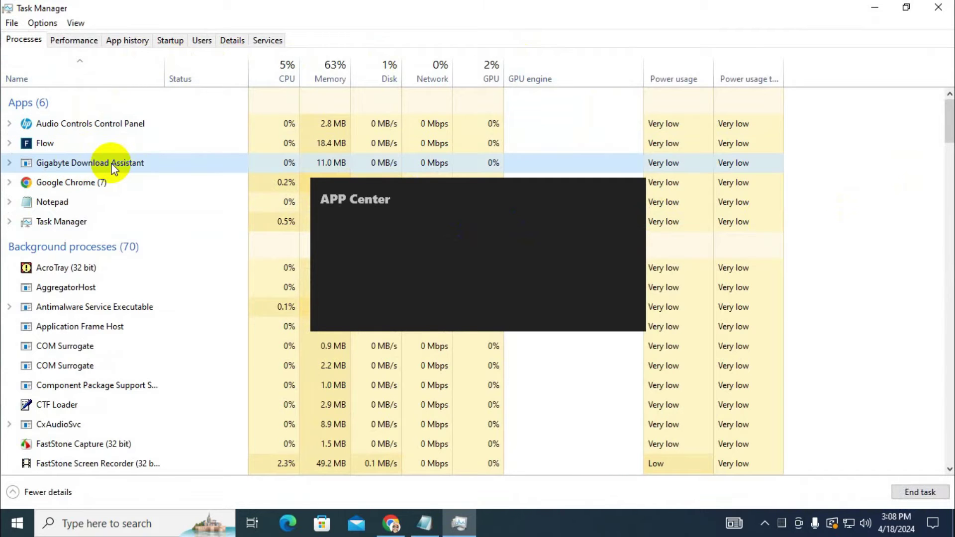
right_click(113, 168)
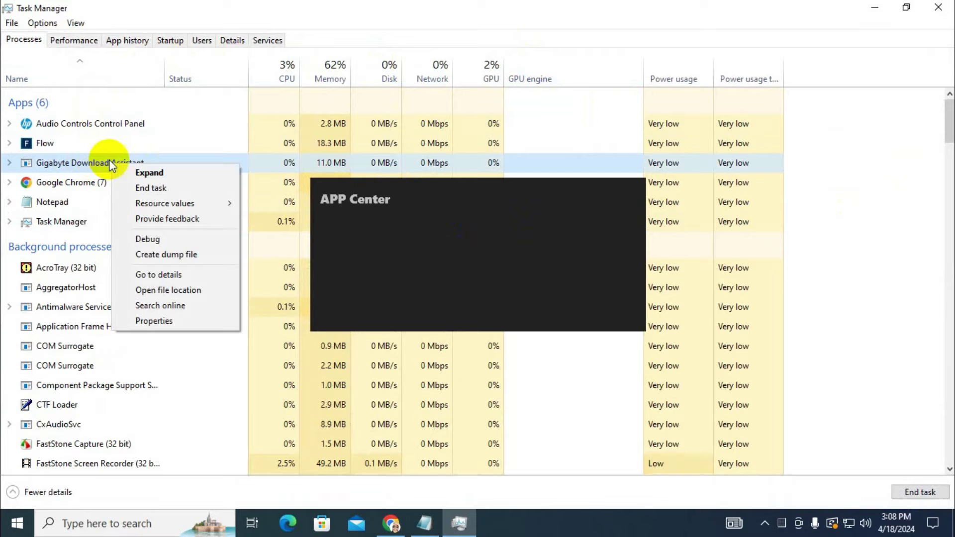
Step: Go to the Gigabyte Download Assistant's file location and open GigabyteDownloadAssistant's Properties
click(186, 287)
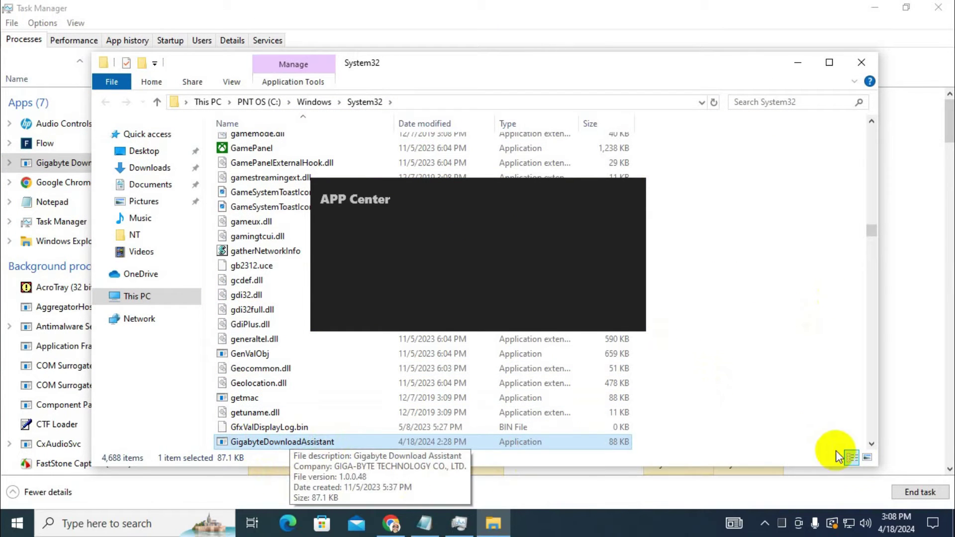
click(871, 444)
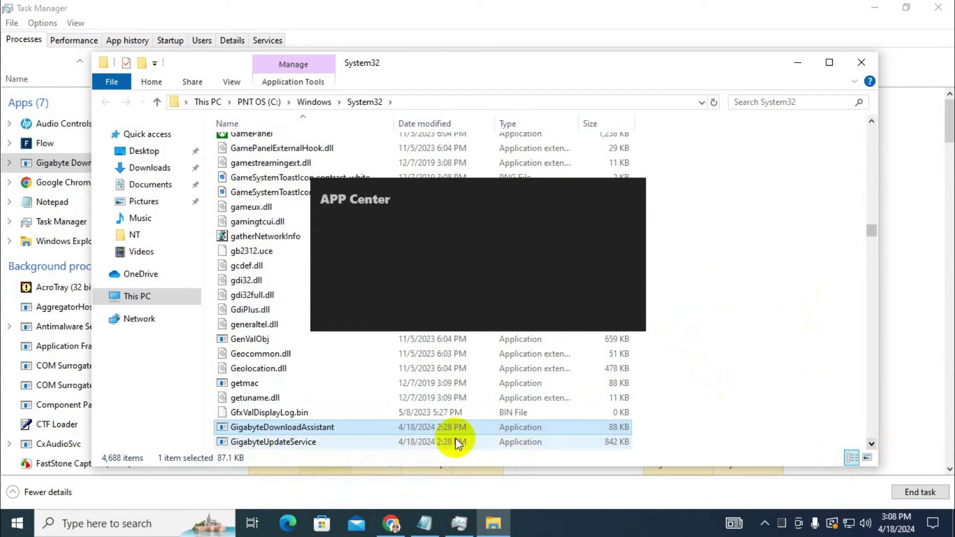
right_click(292, 428)
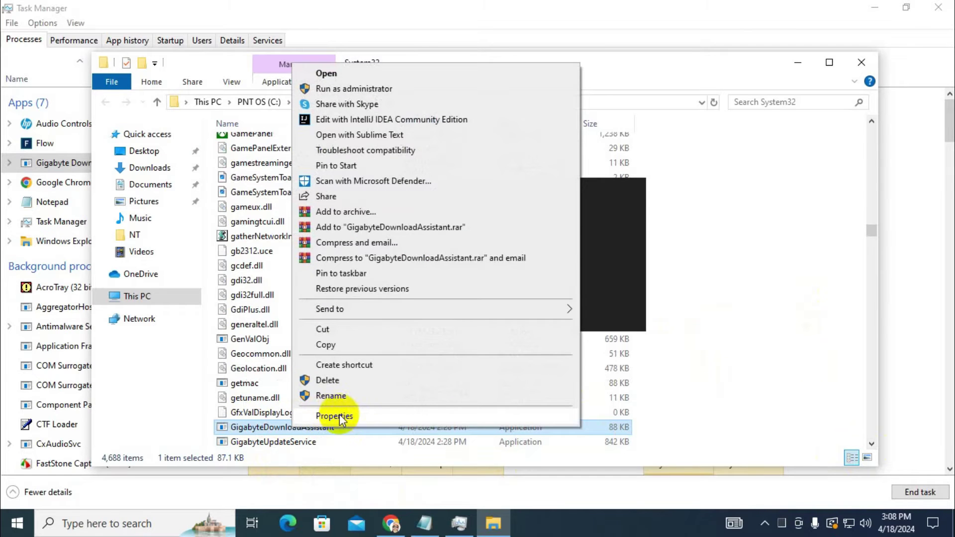
click(353, 413)
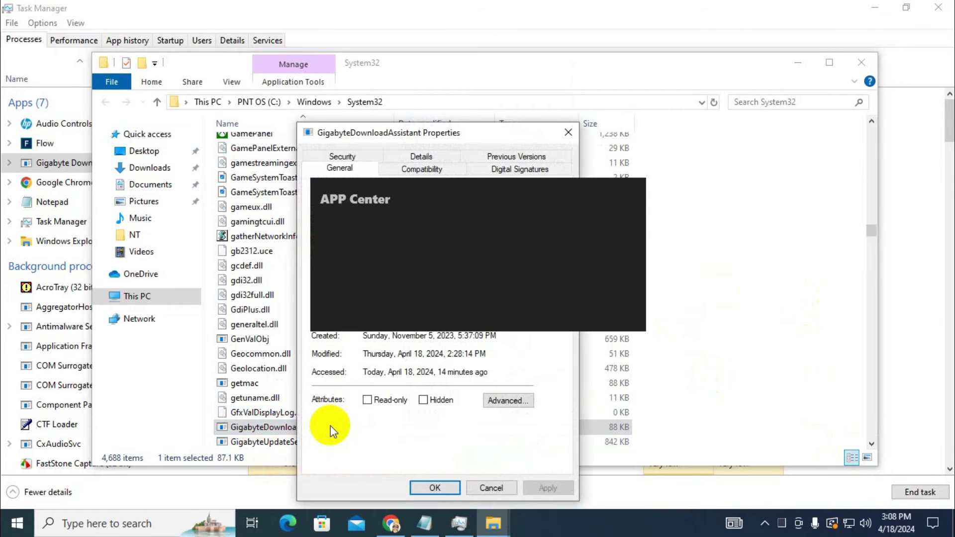
Step: View the Security tab permissions for SYSTEM and ALL APPLICATION PACKAGES
drag(402, 74, 155, 111)
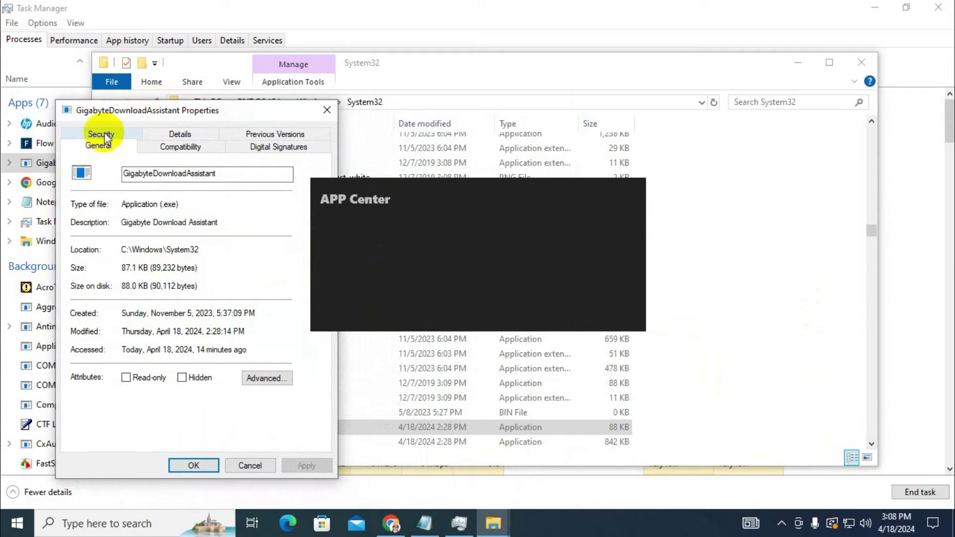
click(89, 134)
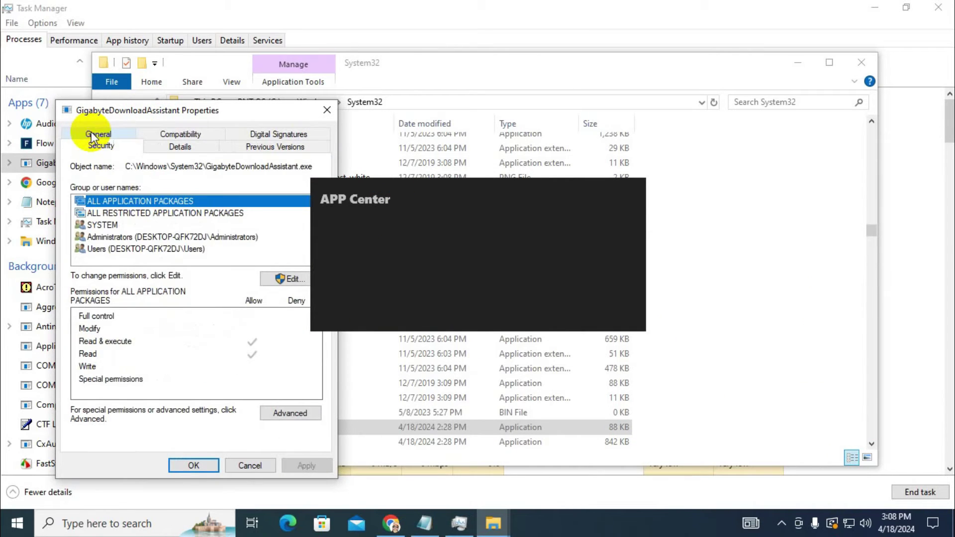
drag(136, 112, 125, 113)
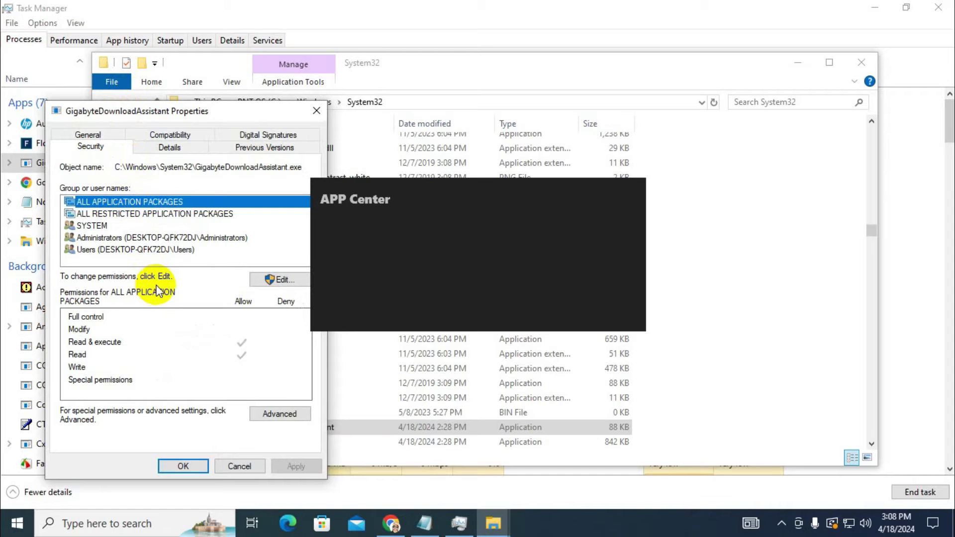
click(99, 227)
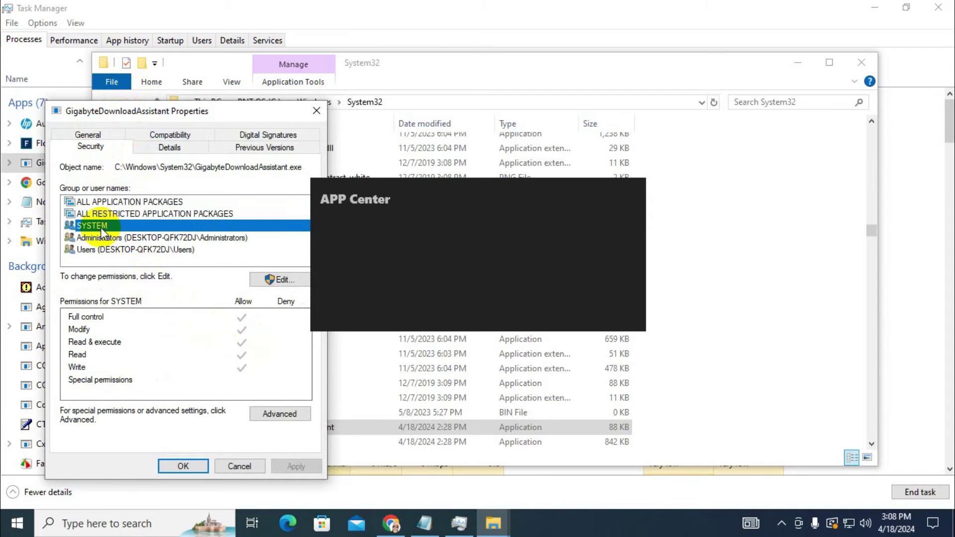
click(104, 204)
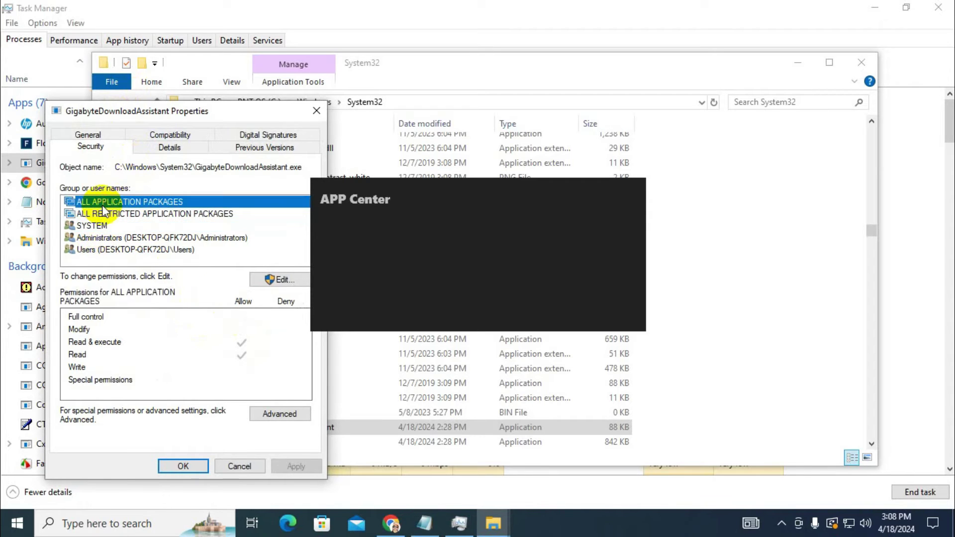
Step: In the permissions editor, deny Full control to ALL APPLICATION PACKAGES and confirm the warning
click(276, 280)
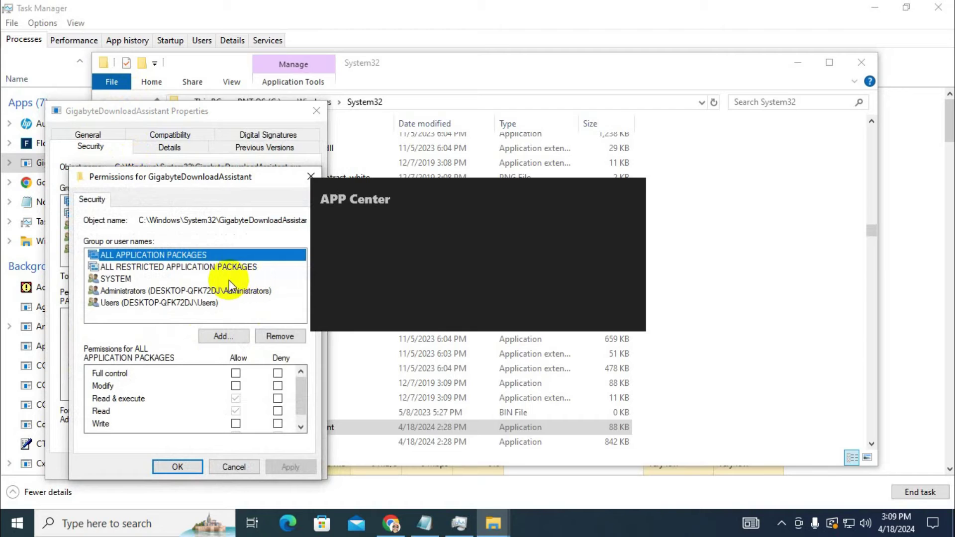
click(279, 374)
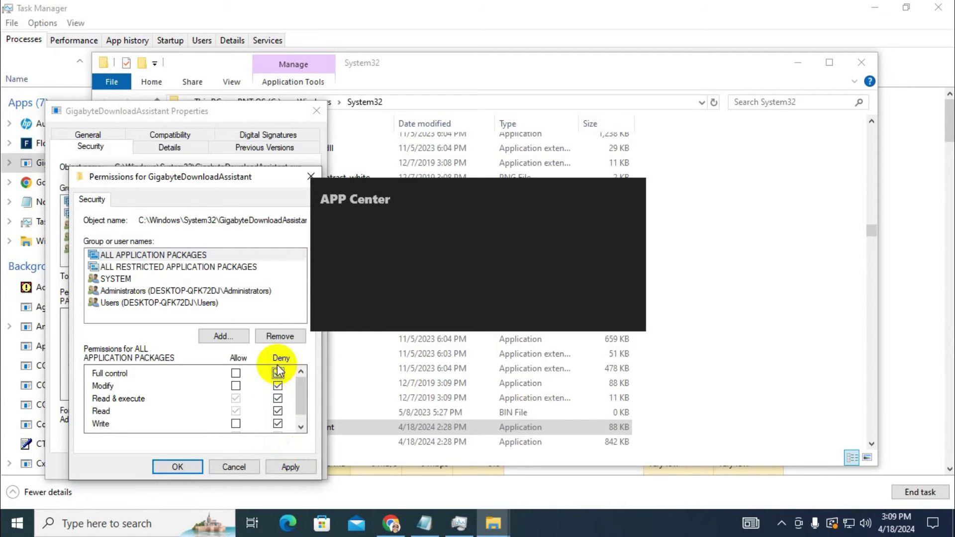
click(298, 467)
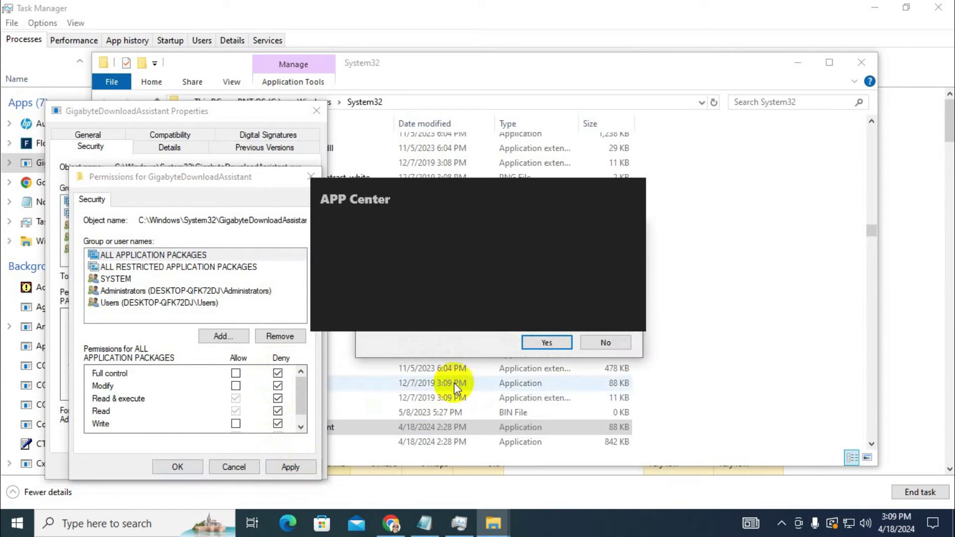
click(546, 348)
click(546, 344)
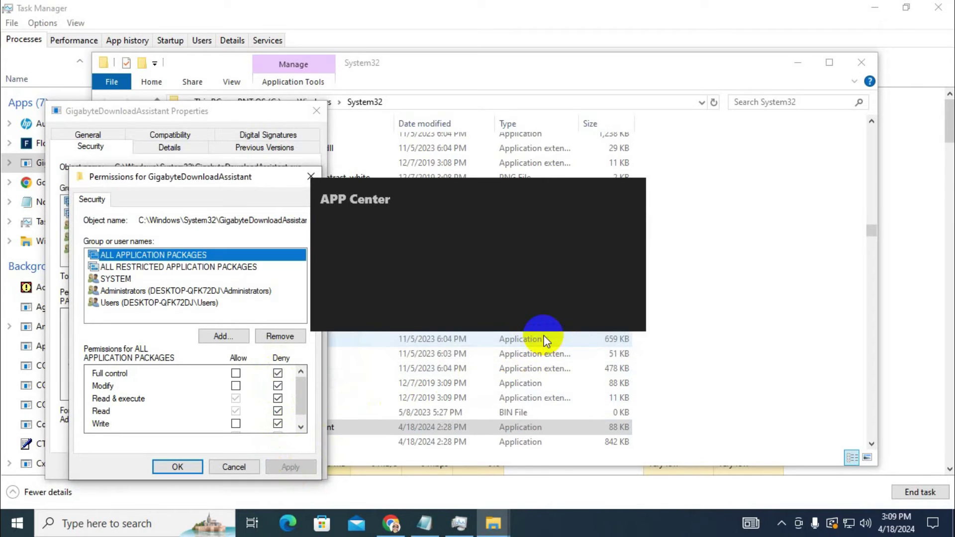
Step: Deny Full control to ALL RESTRICTED APPLICATION PACKAGES and confirm the warning
click(192, 268)
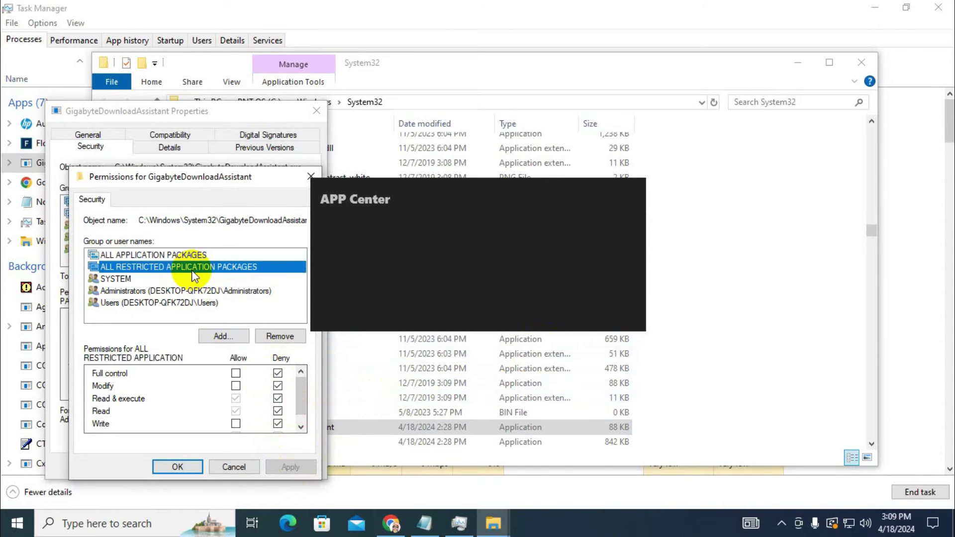
click(277, 374)
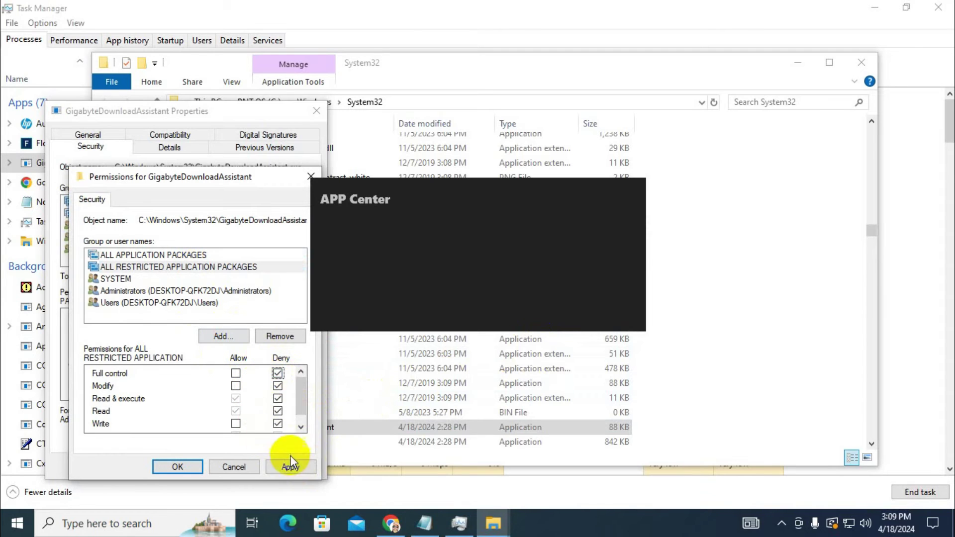
click(296, 465)
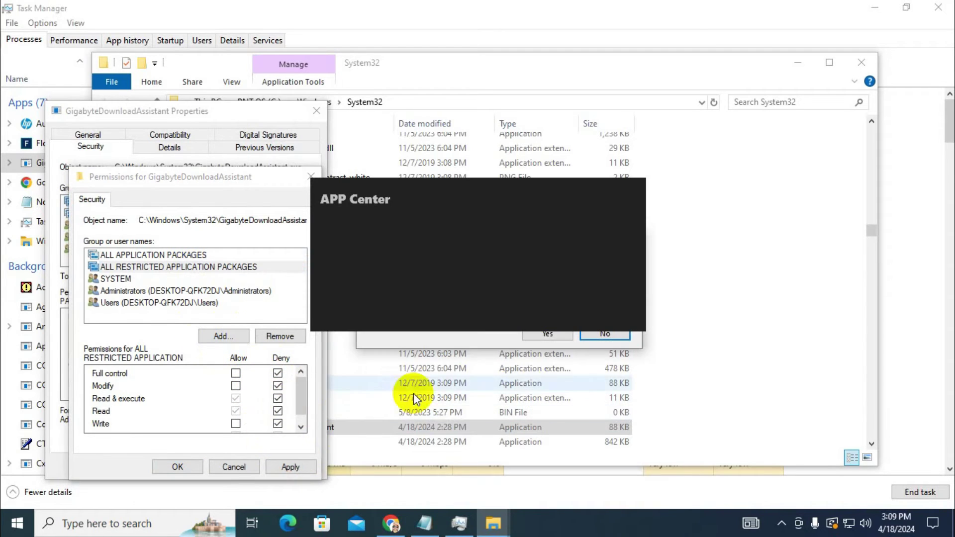
click(537, 335)
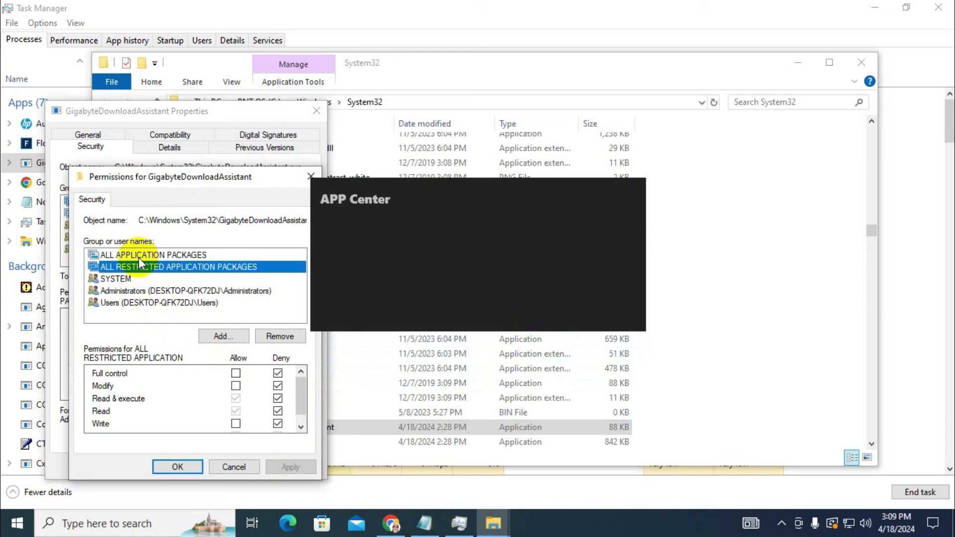
Step: Deny Full control to the SYSTEM group and apply
click(131, 280)
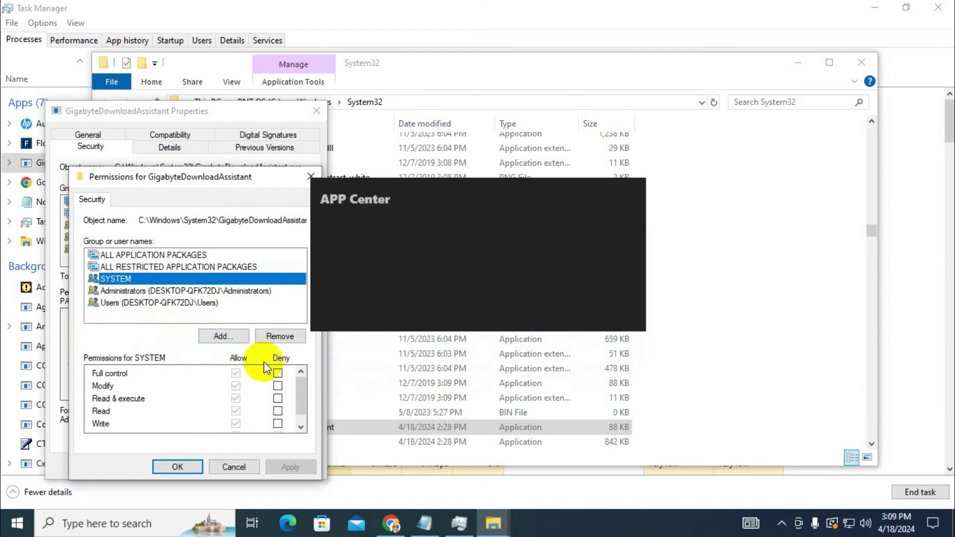
click(277, 374)
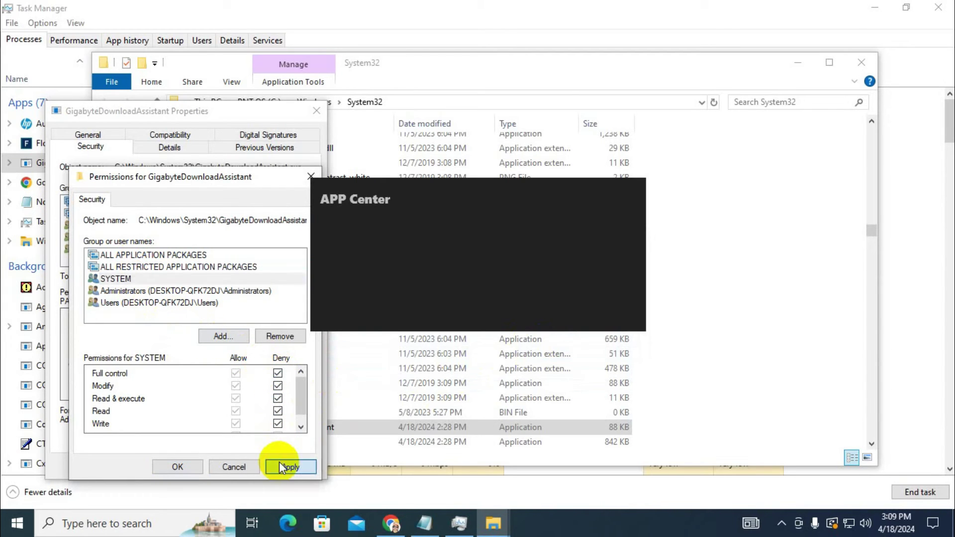
click(284, 468)
Step: Confirm the SYSTEM change, then deny Full control to Administrators and confirm
click(543, 339)
click(133, 291)
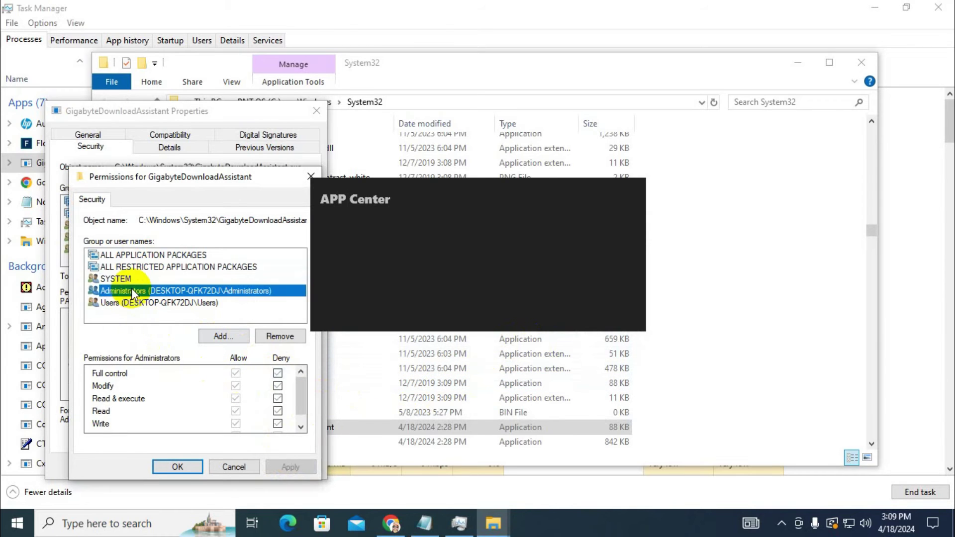
click(278, 374)
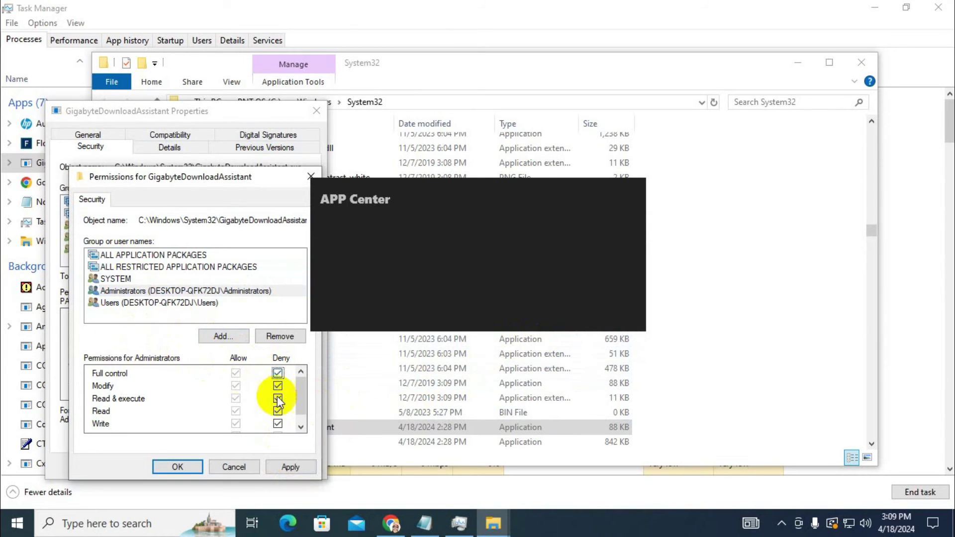
click(290, 465)
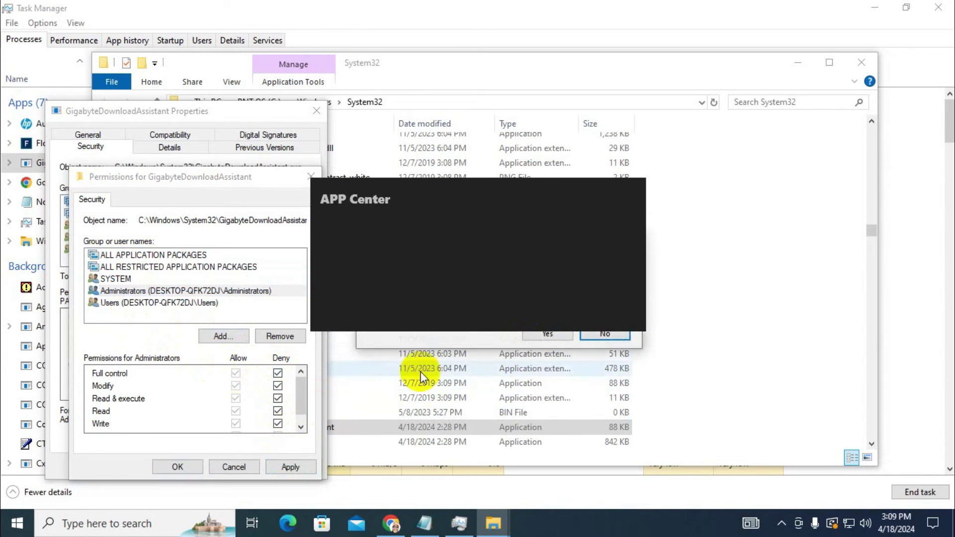
click(543, 336)
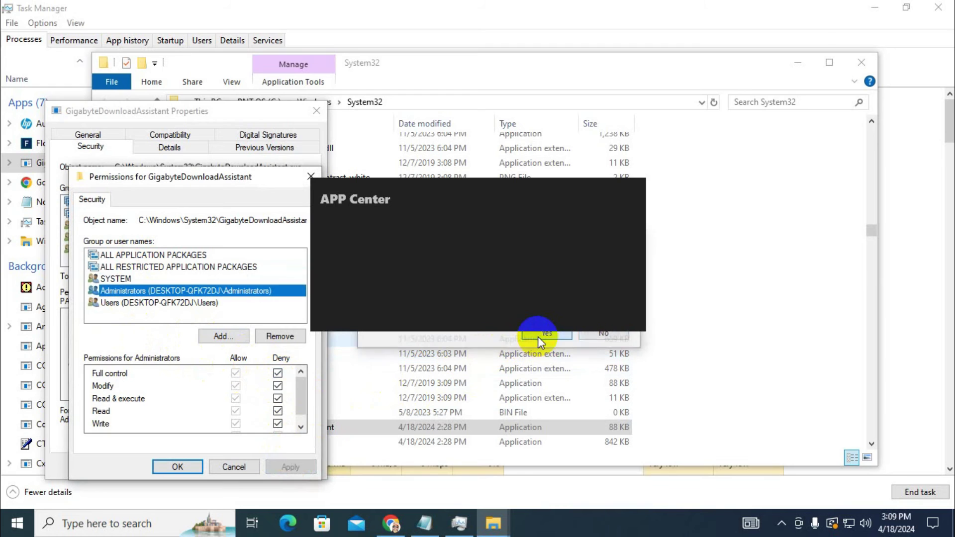
Step: Deny Full control to Users, confirm, and close both permission dialogs with OK
click(187, 303)
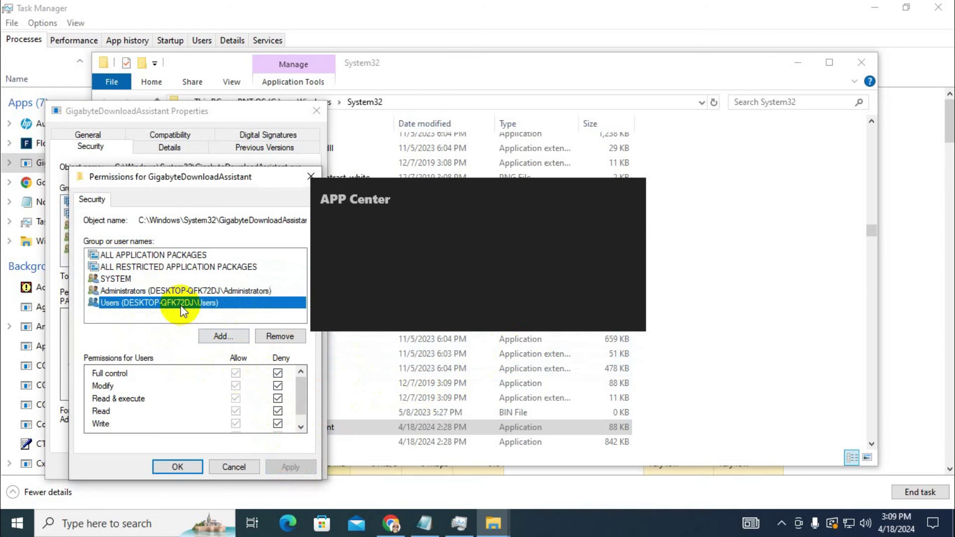
click(278, 374)
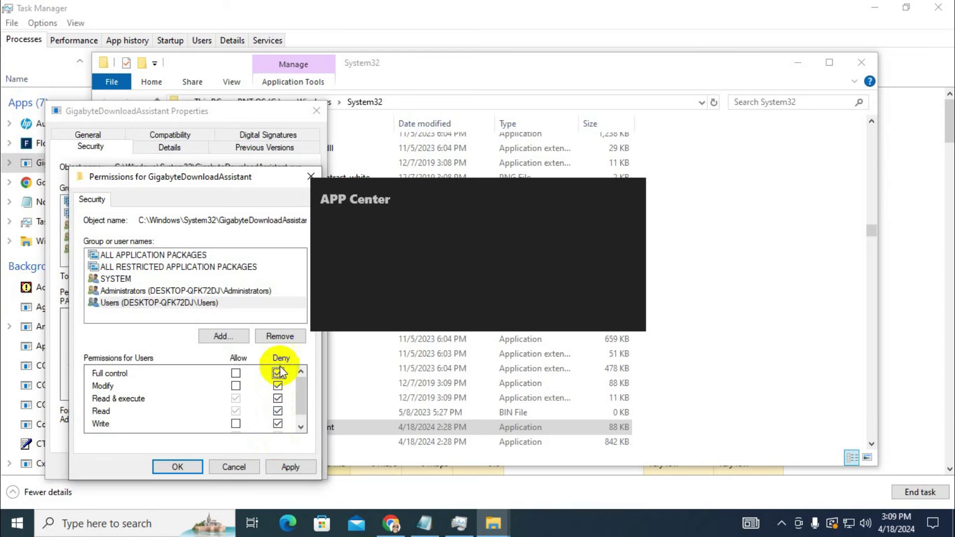
click(290, 466)
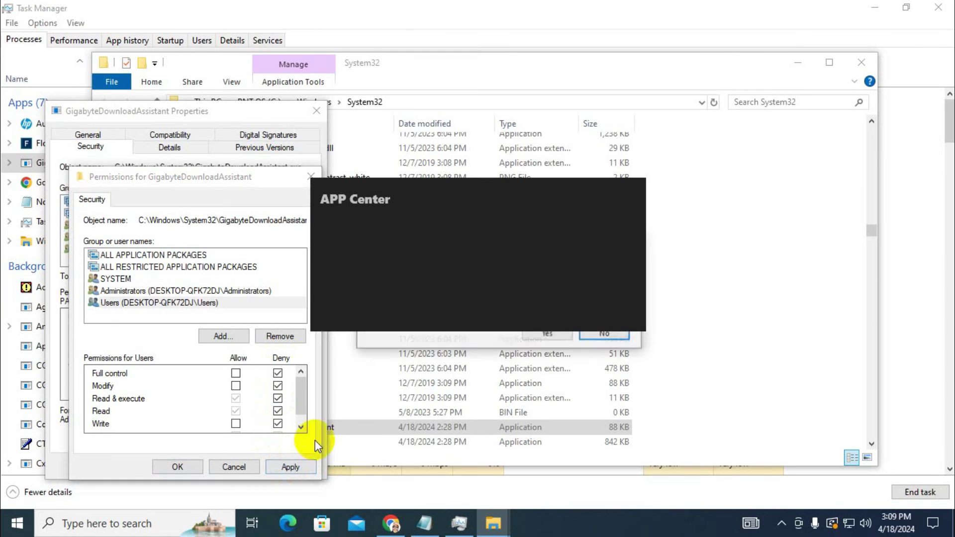
click(548, 336)
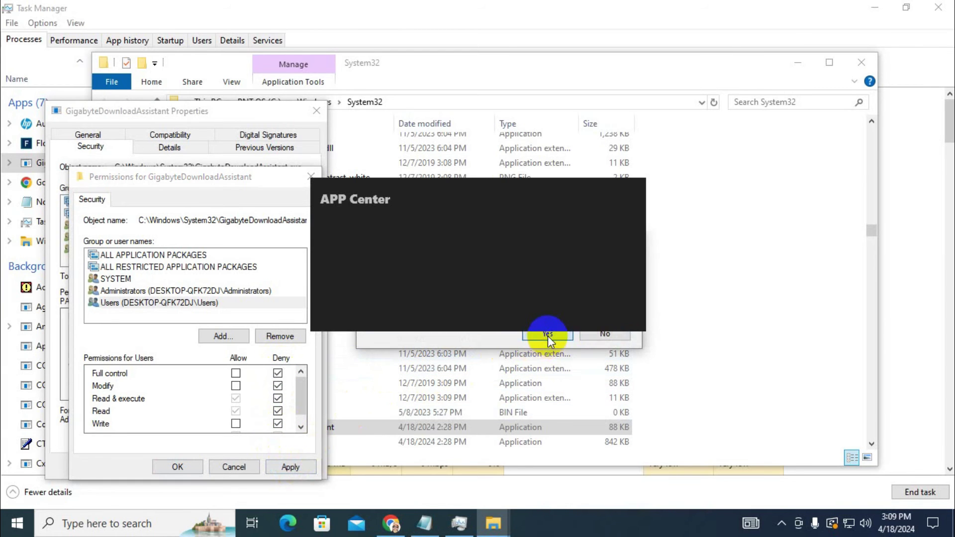
click(180, 468)
click(183, 469)
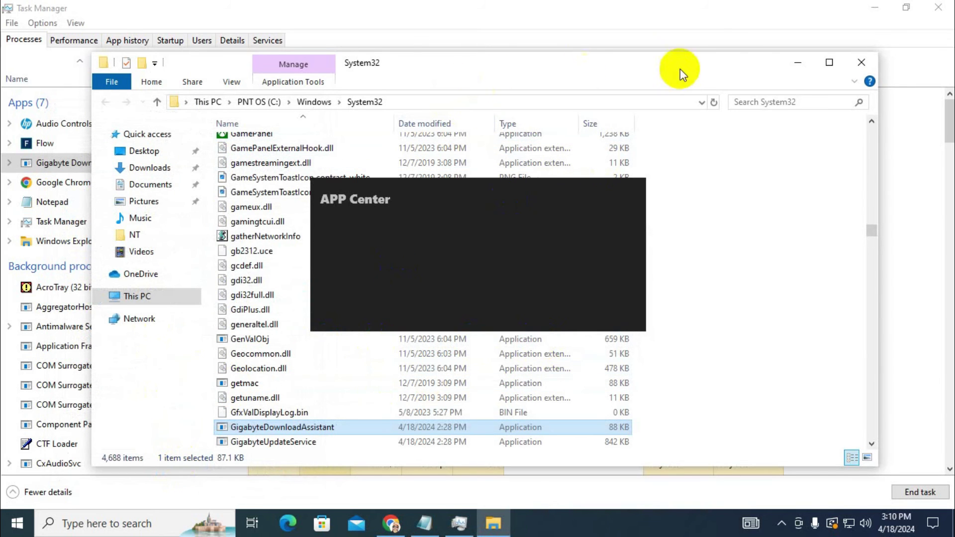
Step: Close the System32 window, end the Gigabyte Download Assistant task, and close Task Manager
click(859, 66)
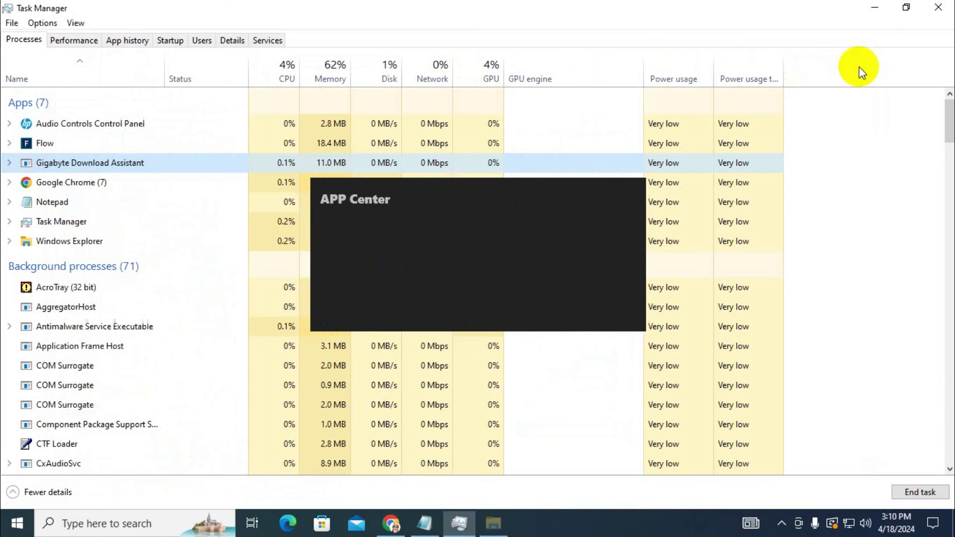
right_click(77, 162)
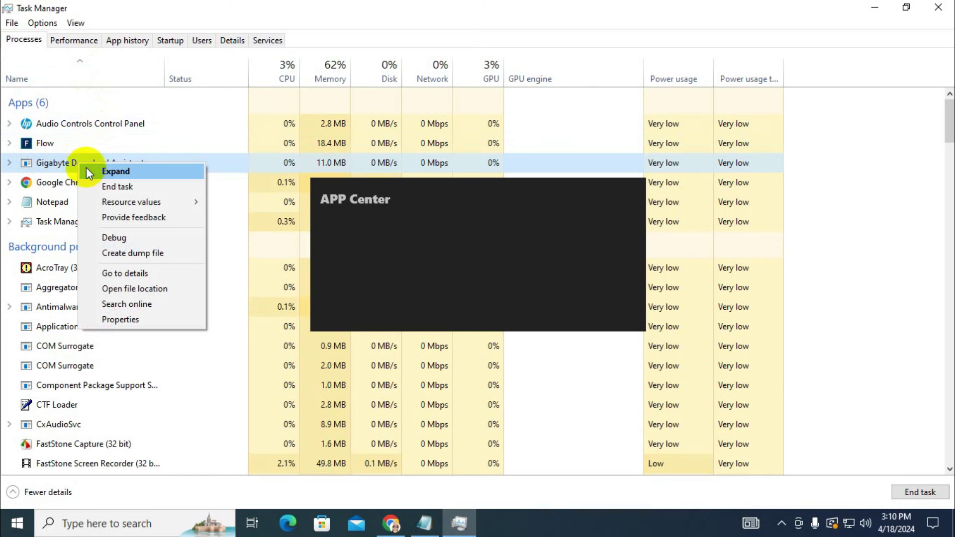
click(141, 184)
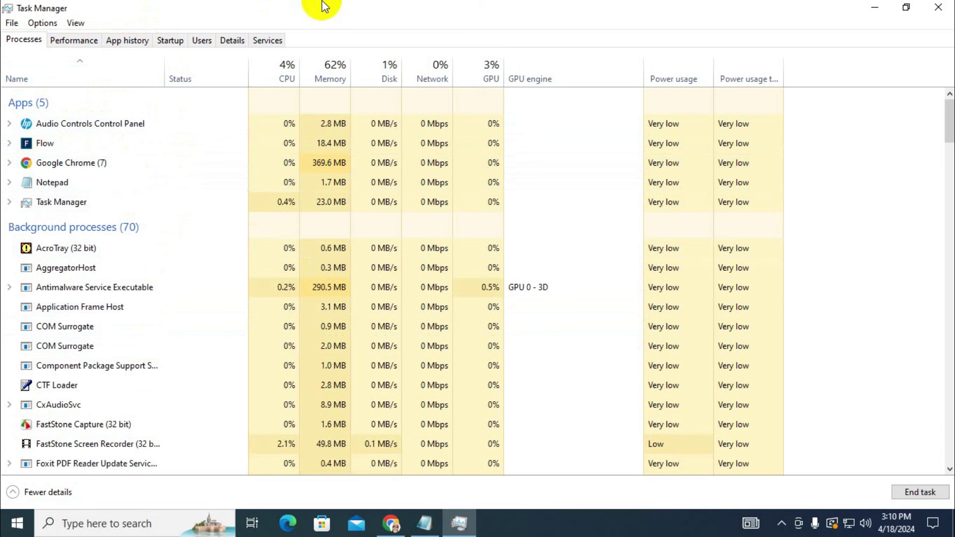
click(938, 9)
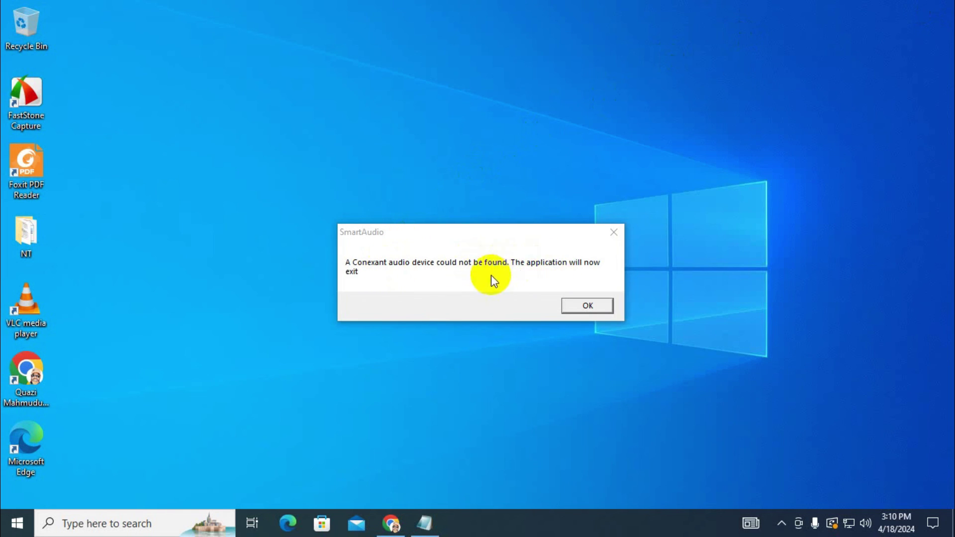
Step: Click OK on the SmartAudio missing Conexant device error
click(589, 306)
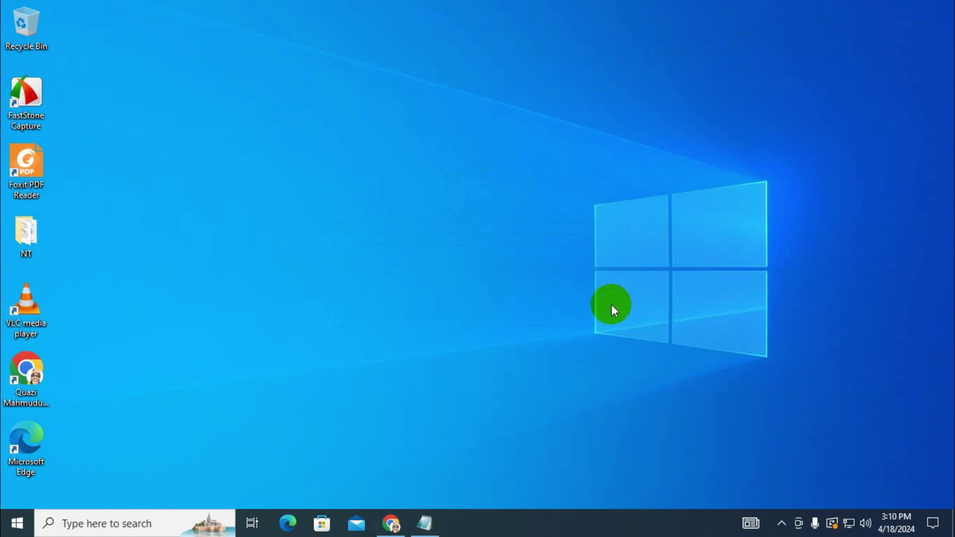